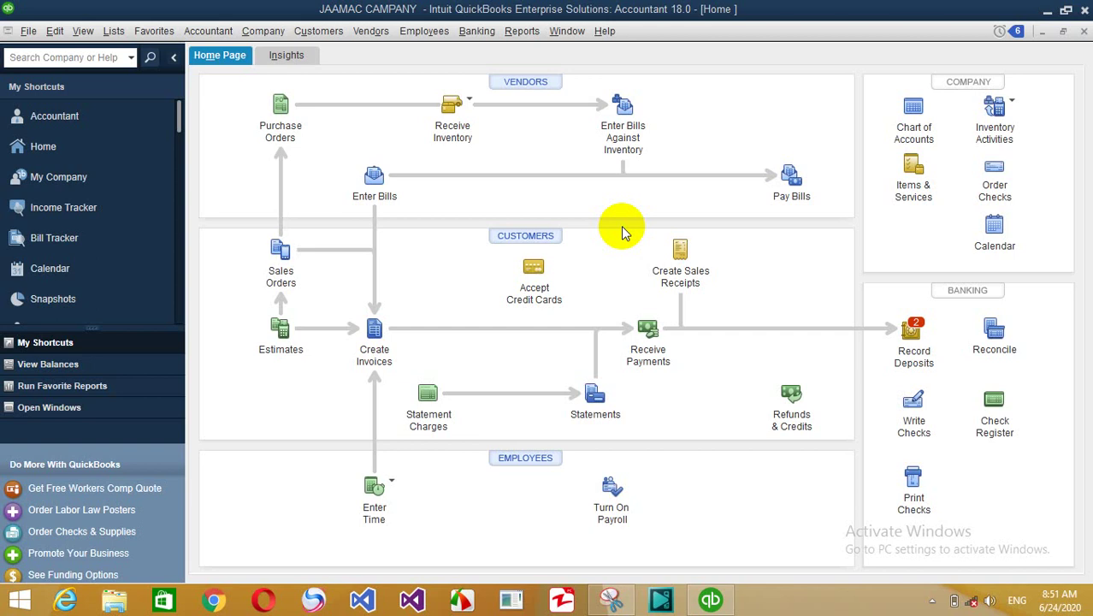
- Open the Customer Balance Summary report and drill into the customer's 220.00 balance detail
left_click(513, 32)
mouse_move(561, 226)
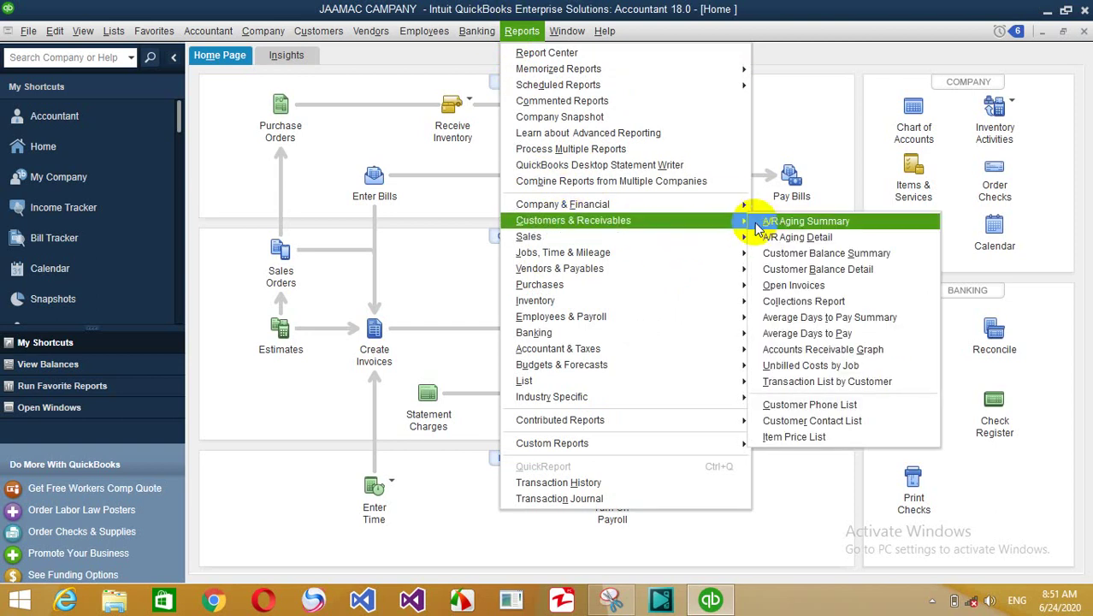
left_click(798, 253)
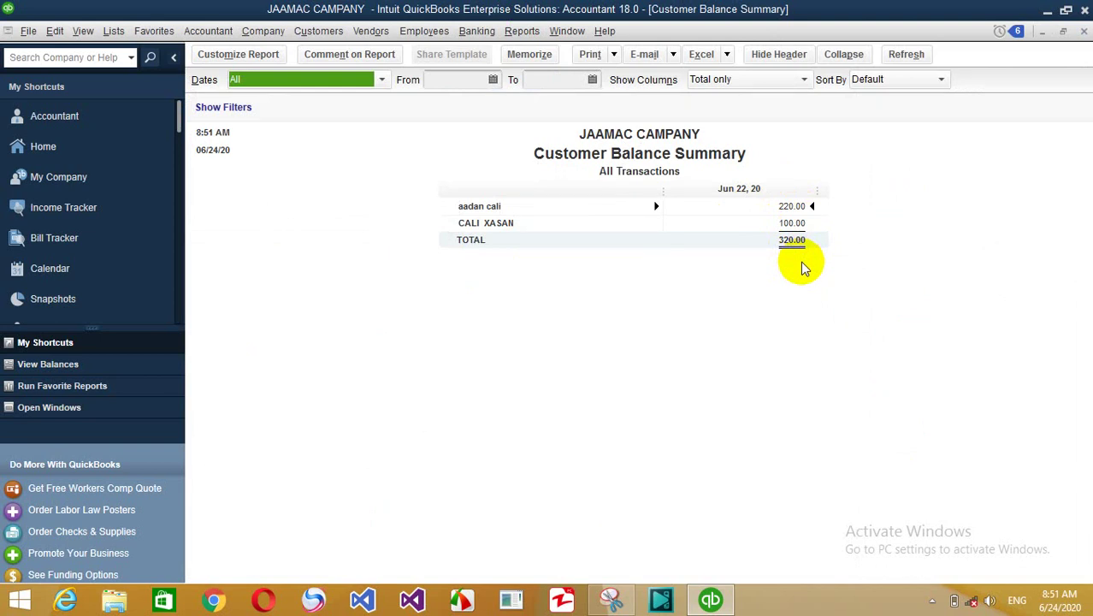
left_click(795, 209)
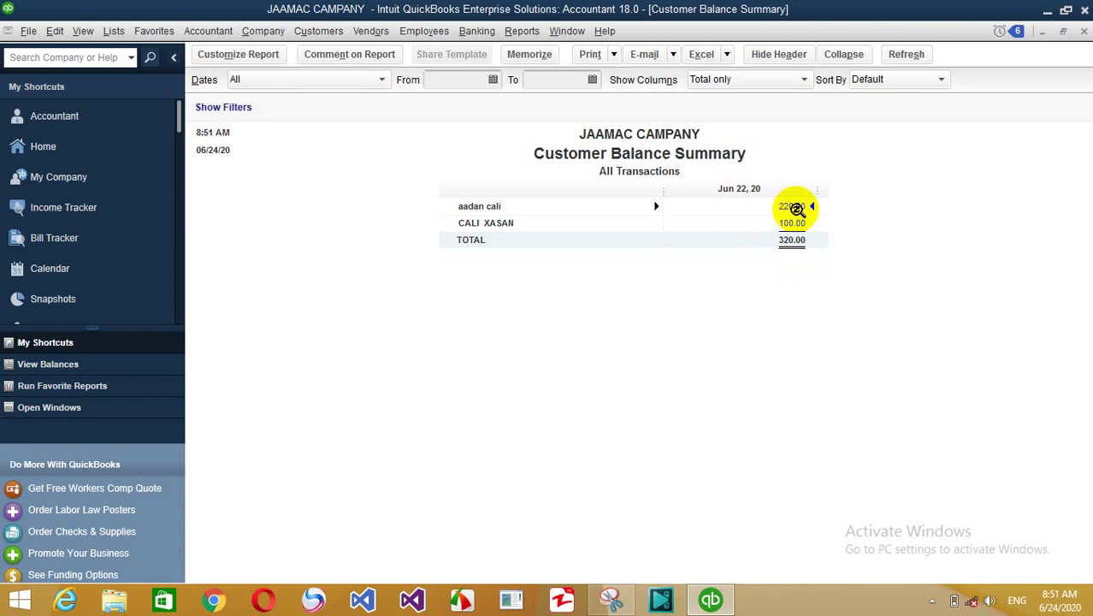
double_click(794, 209)
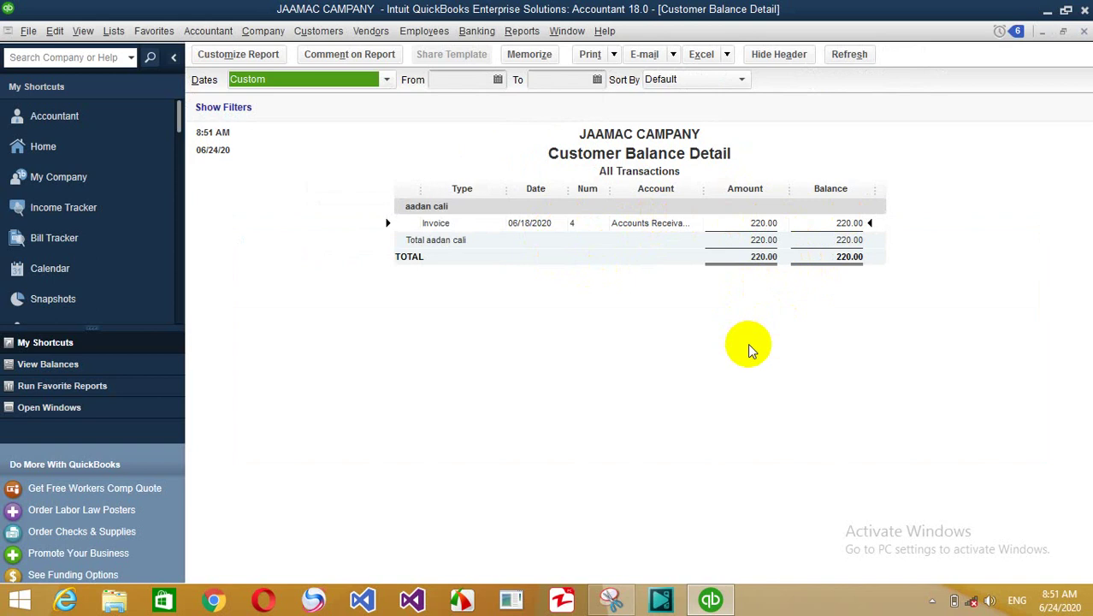
key("Escape")
key("Escape")
key("Escape")
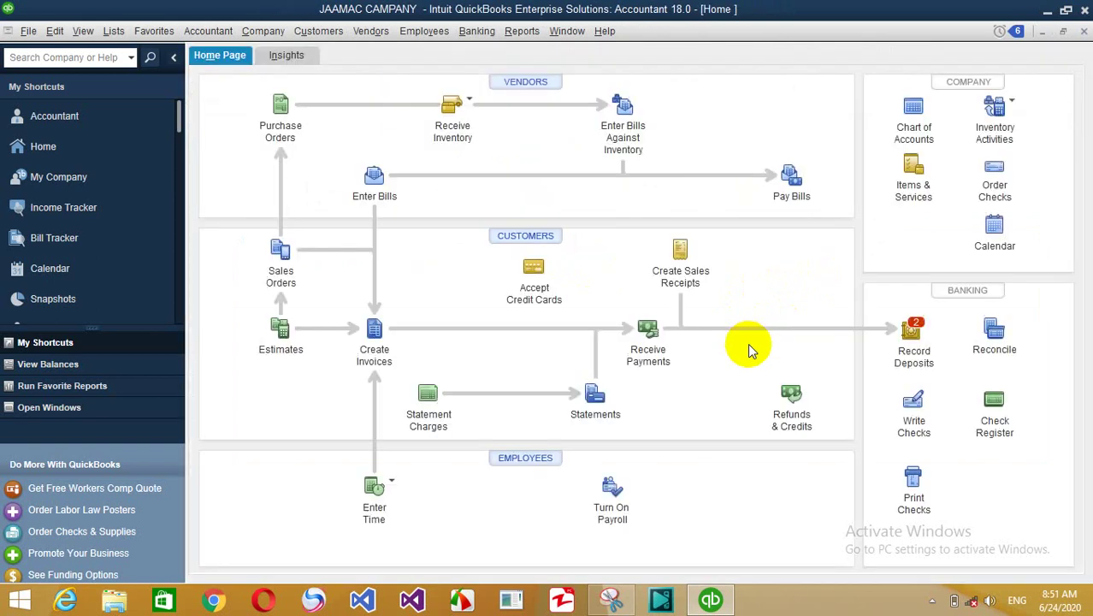
- Review the standard Balance Sheet report, then close it
left_click(523, 31)
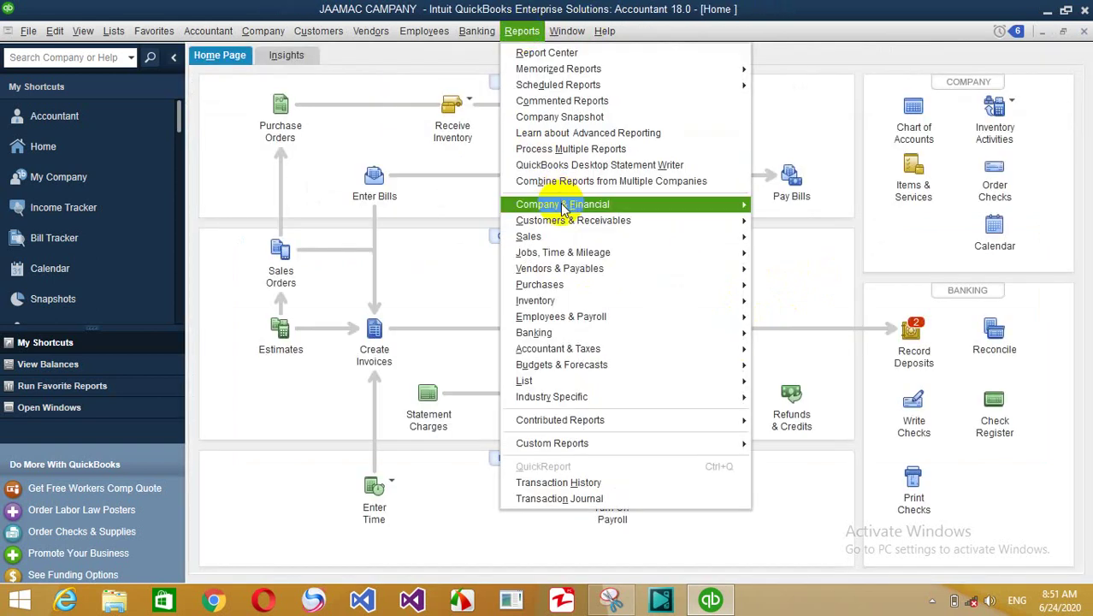
mouse_move(717, 212)
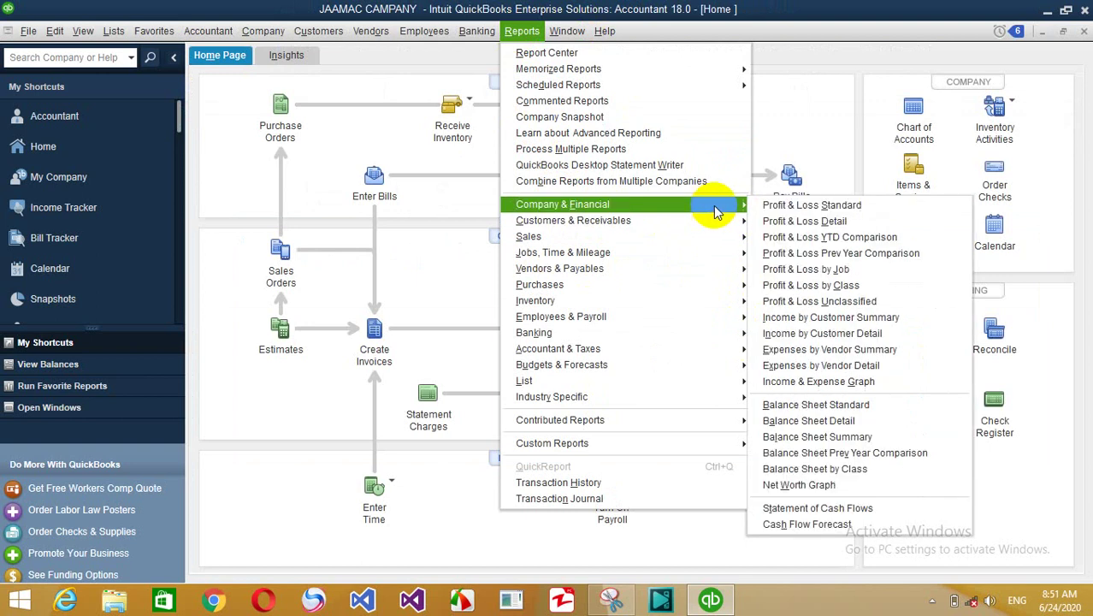
left_click(872, 404)
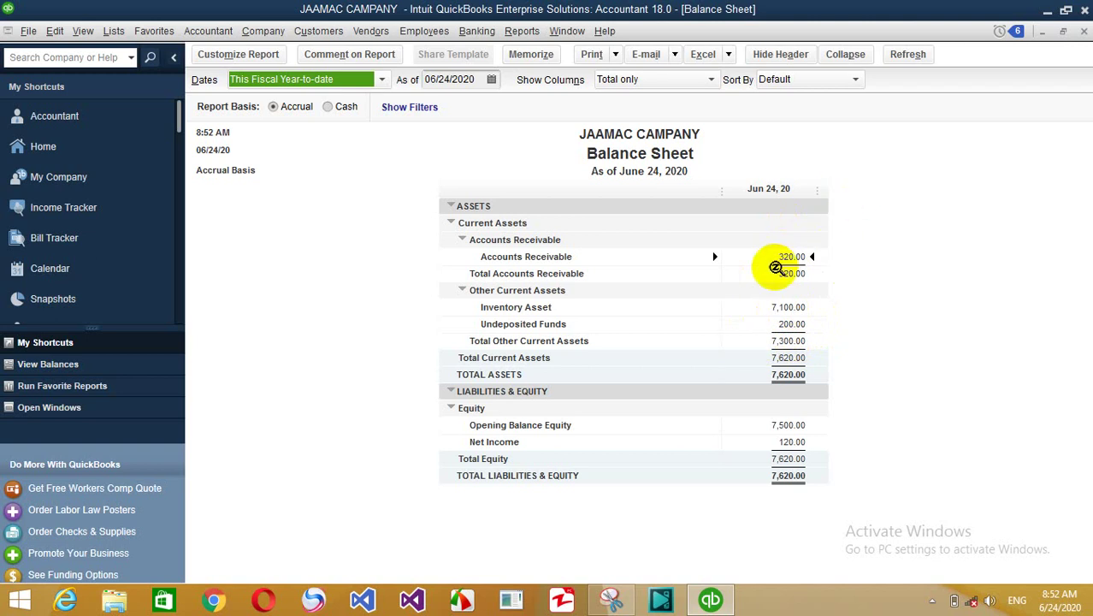
key("Escape")
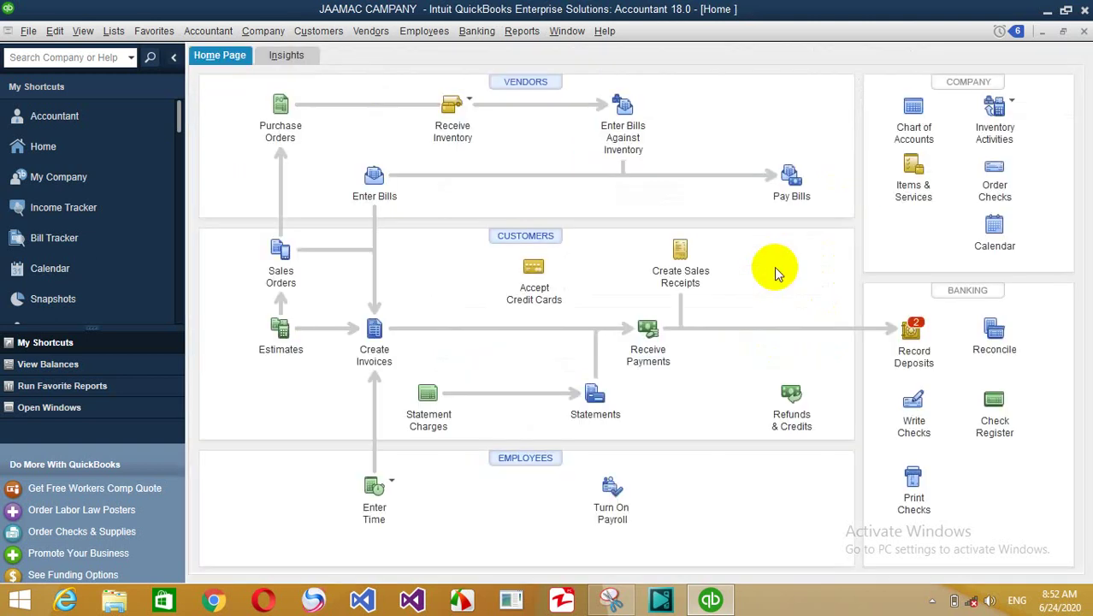
- Start a customer payment and select the customer so their open invoice loads
left_click(321, 36)
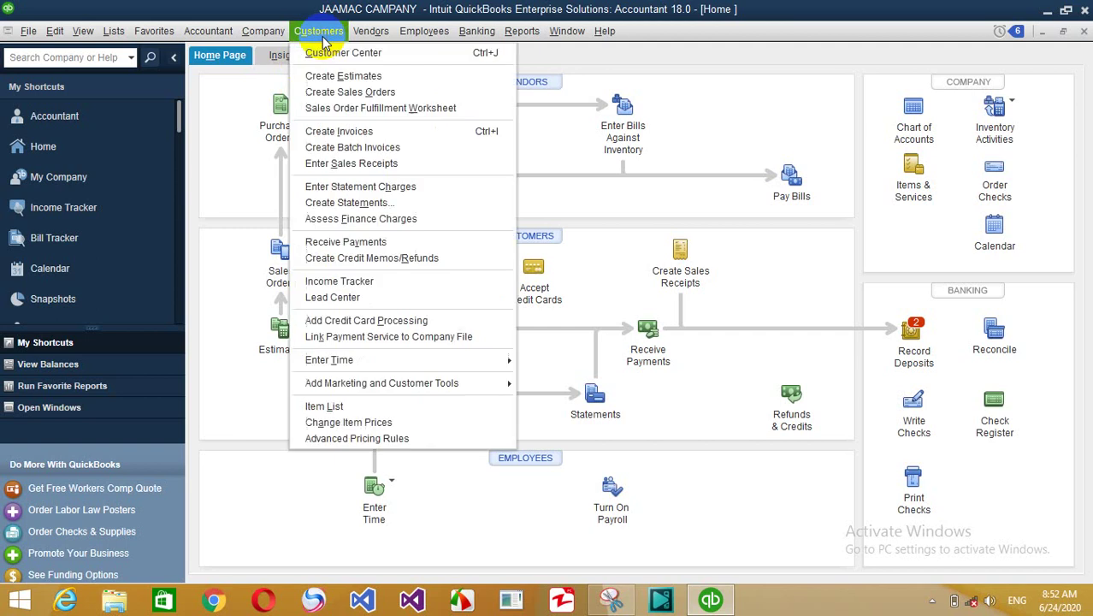
left_click(355, 242)
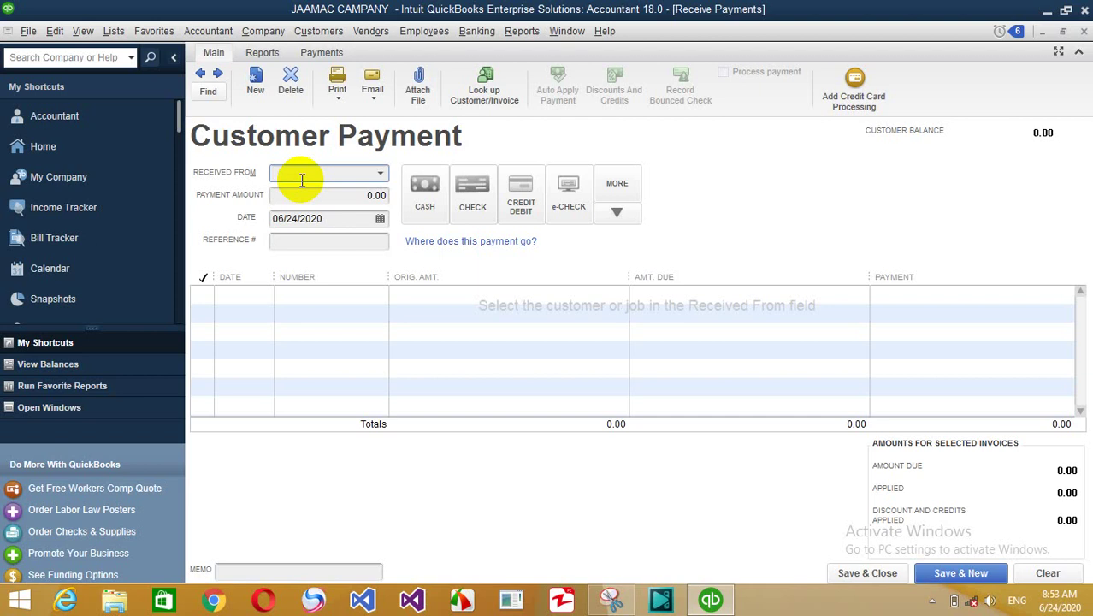
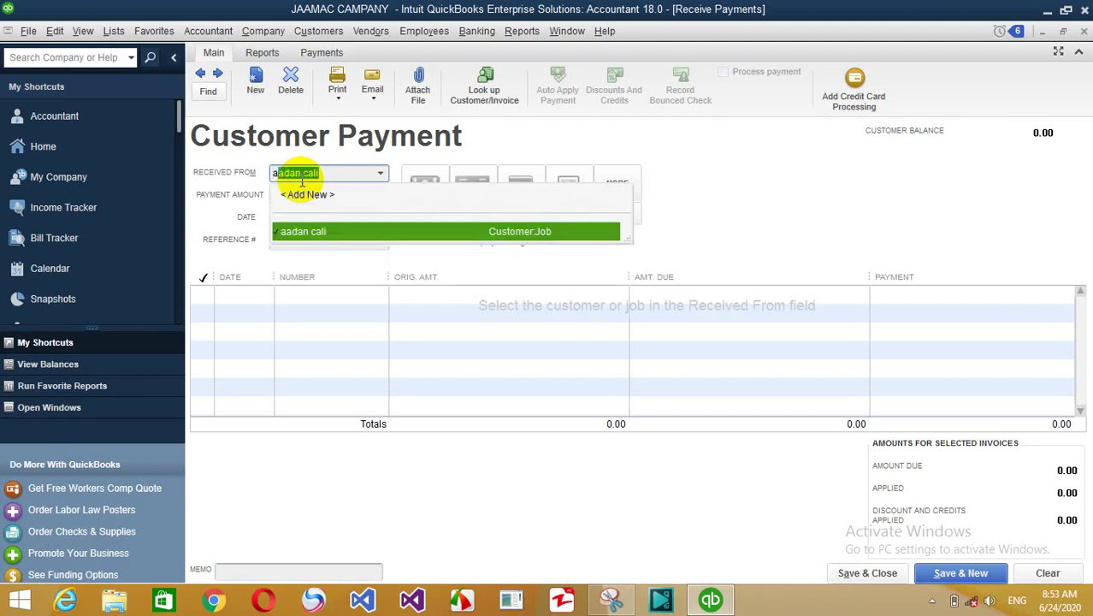
key("Tab")
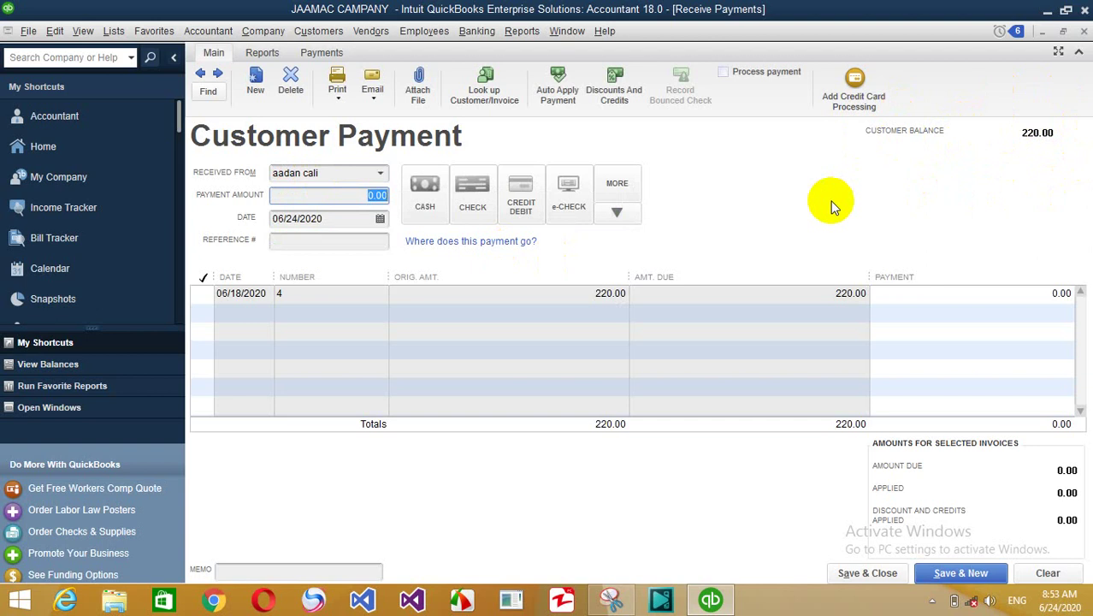
- Record a 220.00 payment with reference 4 against invoice 4, save it, and close the form
type("220")
key("Tab")
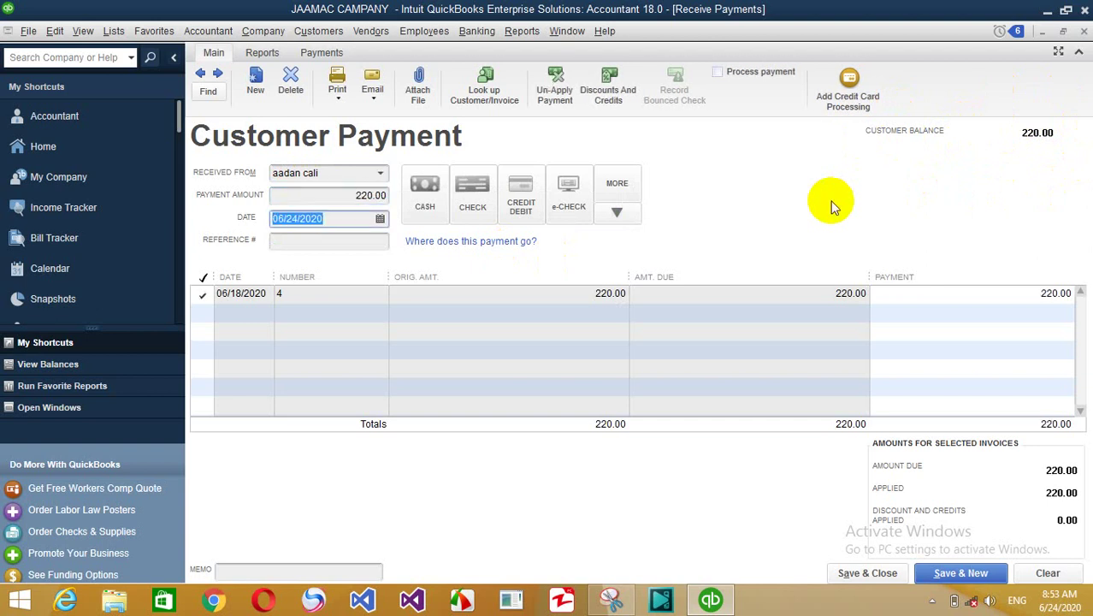
key("Tab")
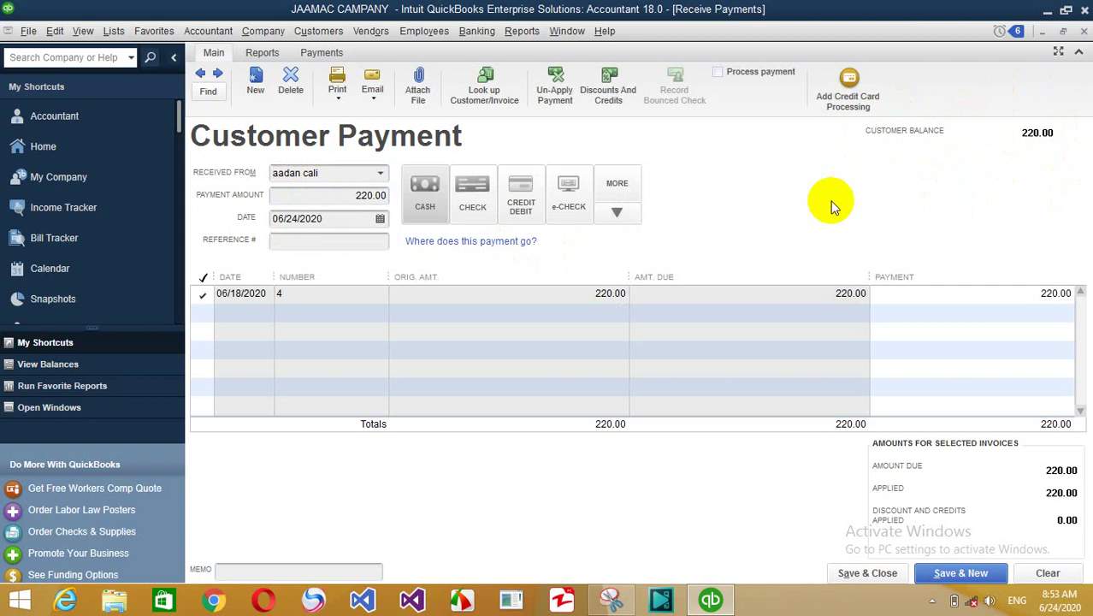
key("Tab")
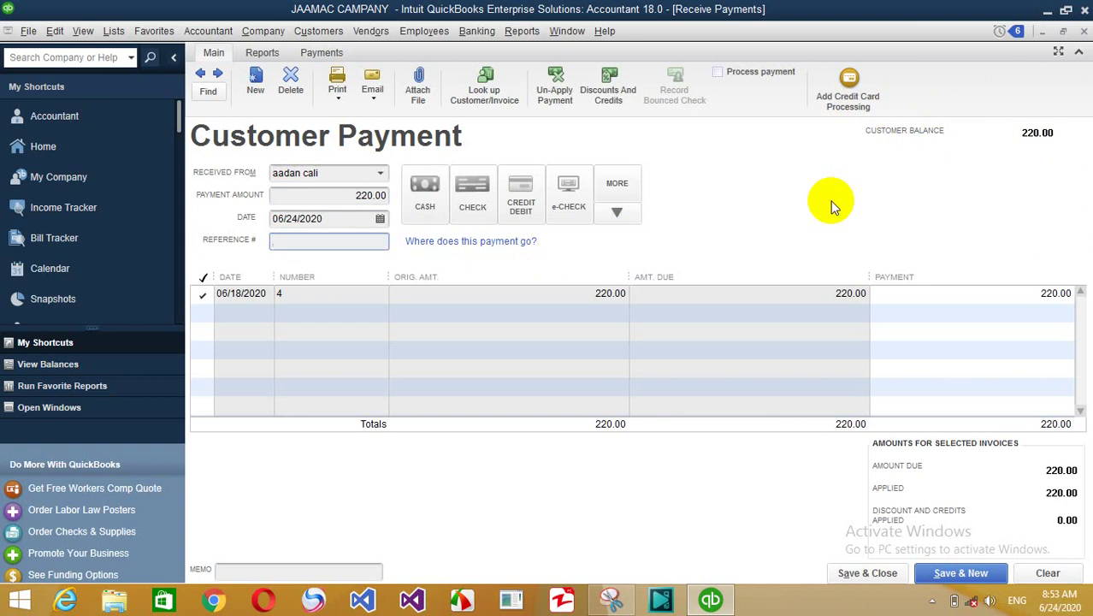
type("4")
key("Tab")
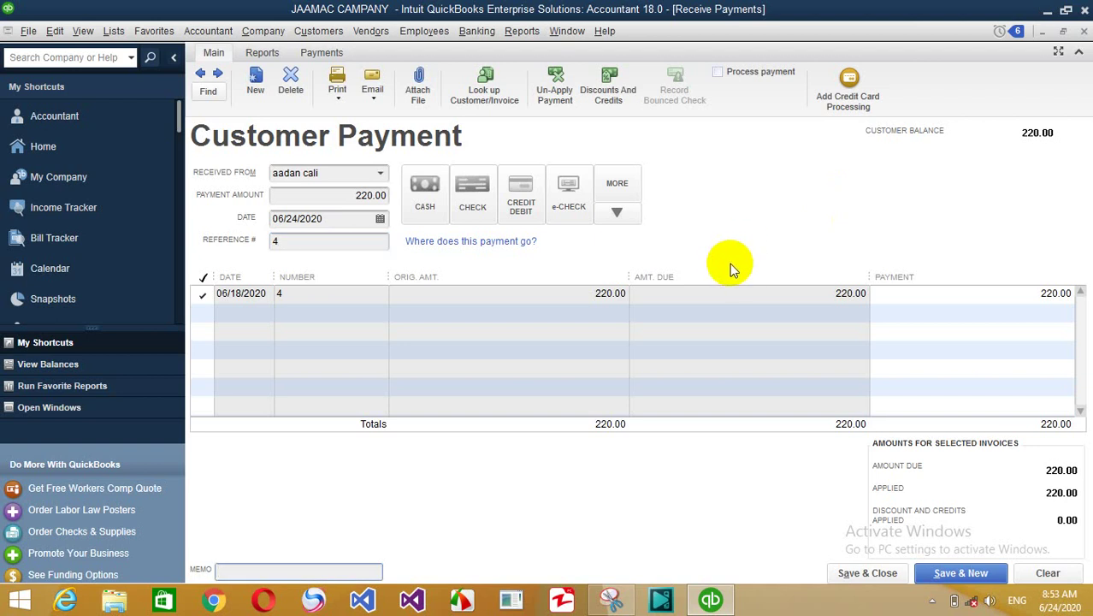
key("Tab")
key("Return")
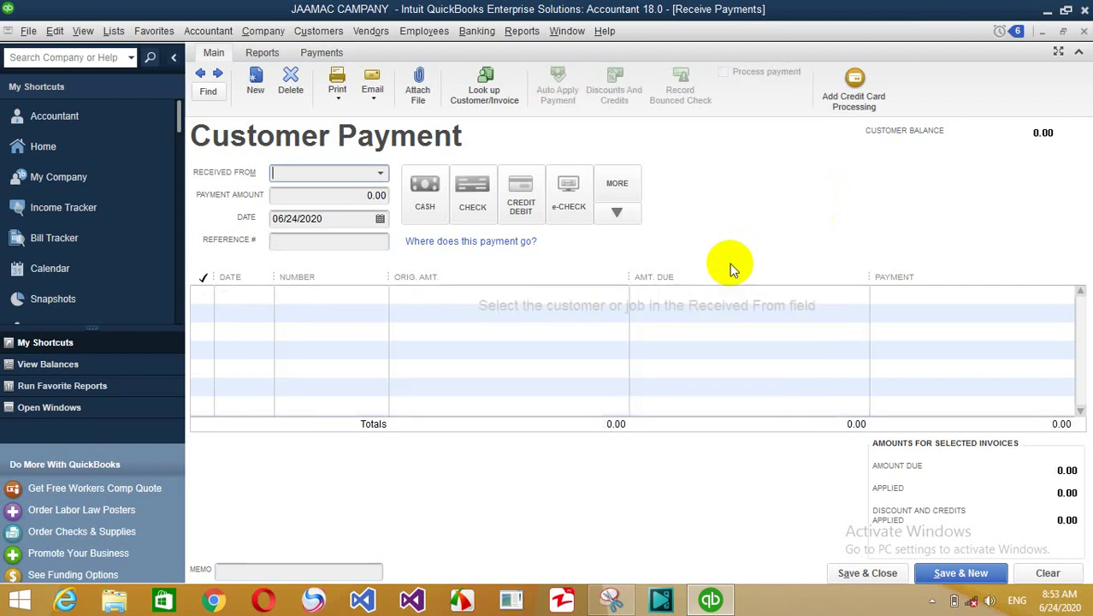
key("Escape")
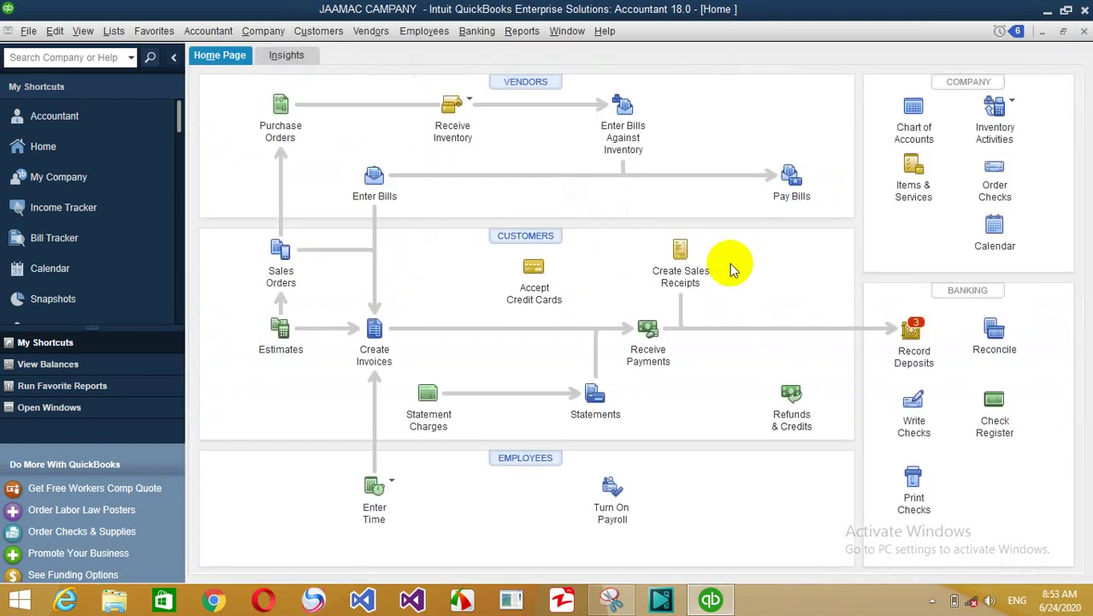
- Run the Customer Balance Summary report to confirm the customer's balance cleared, then close it
left_click(521, 31)
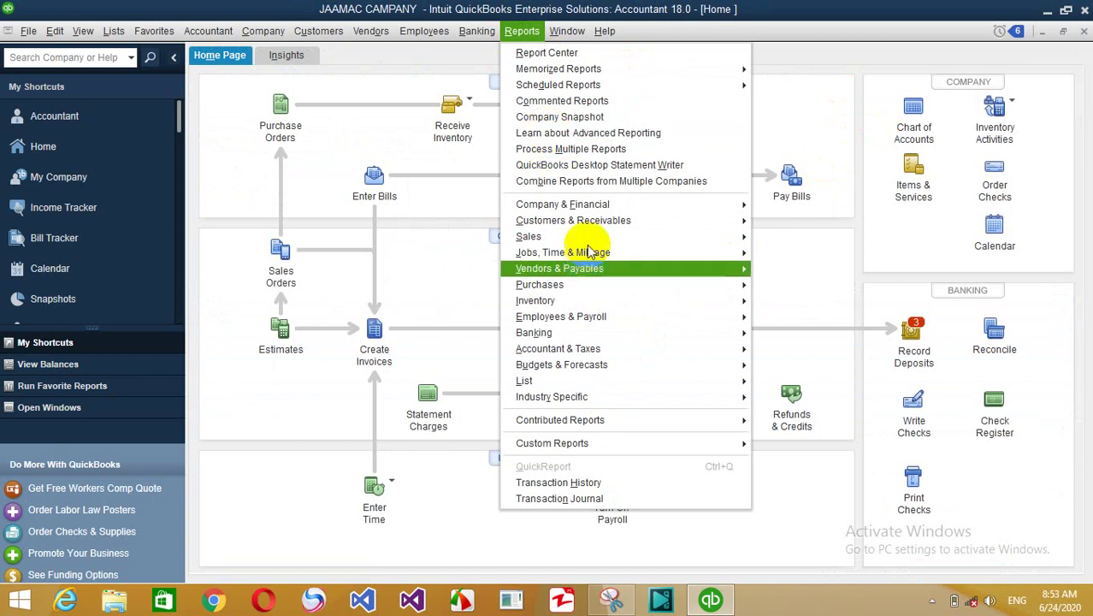
mouse_move(596, 221)
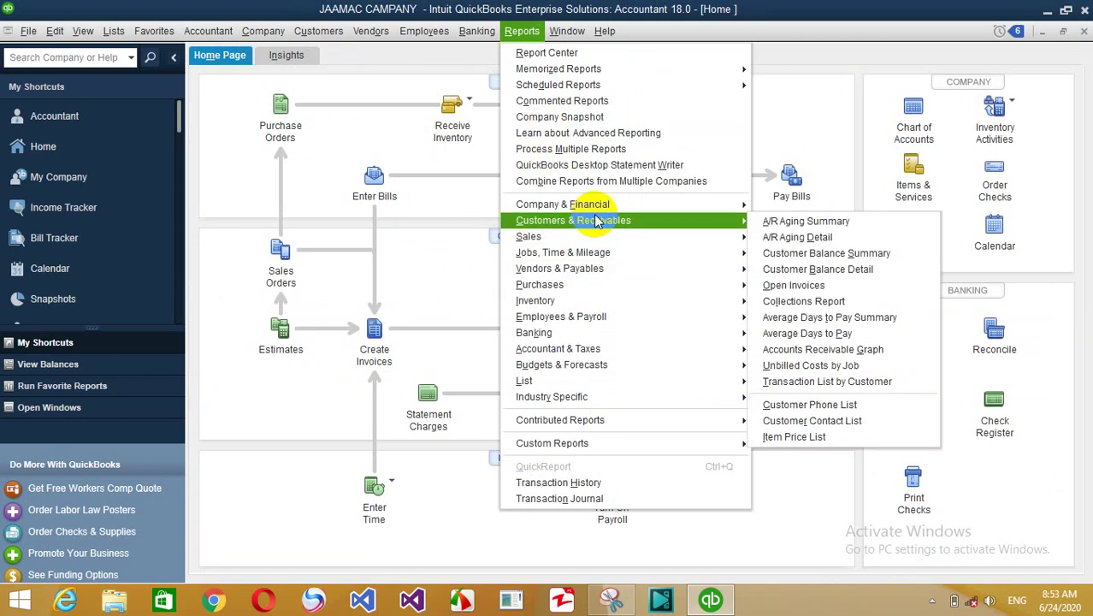
left_click(850, 255)
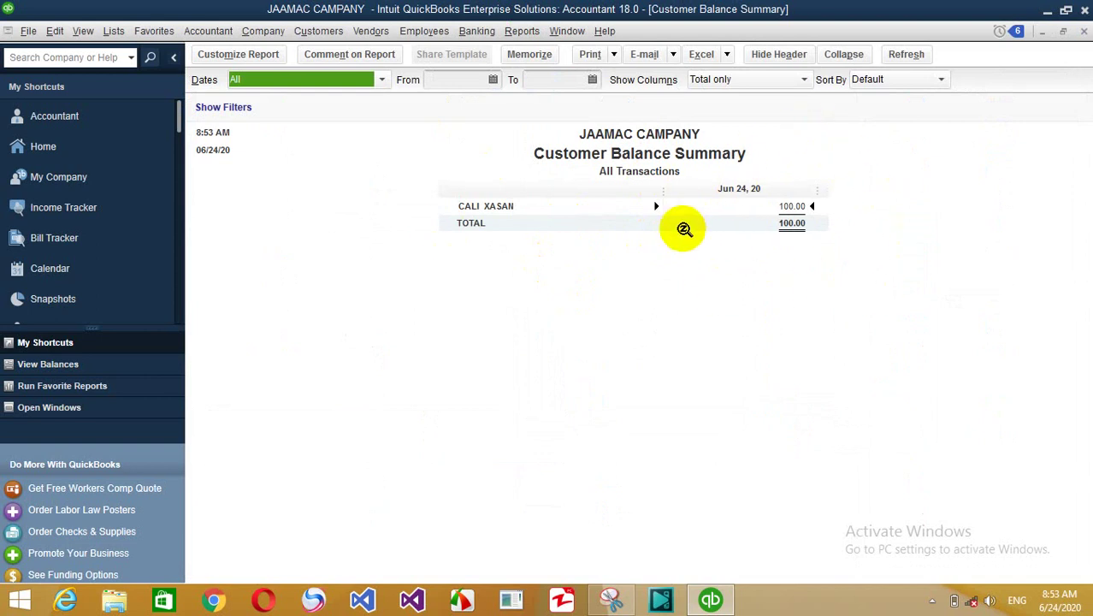
key("Escape")
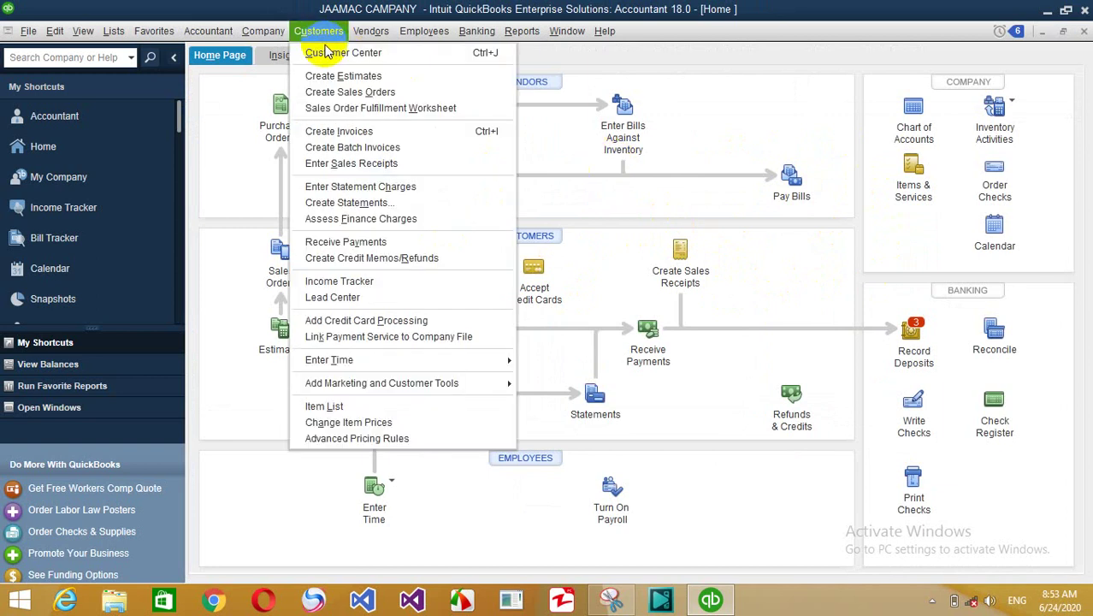
- Verify the customer's 0.00 balance and payment transactions in the Customer Center, then close everything
left_click(329, 53)
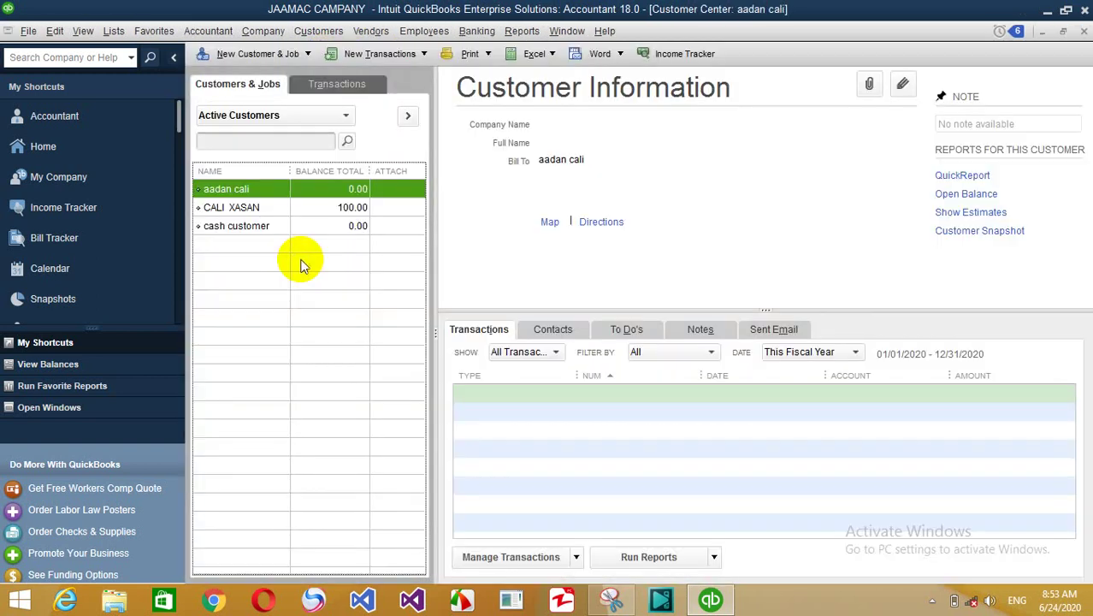
left_click(216, 192)
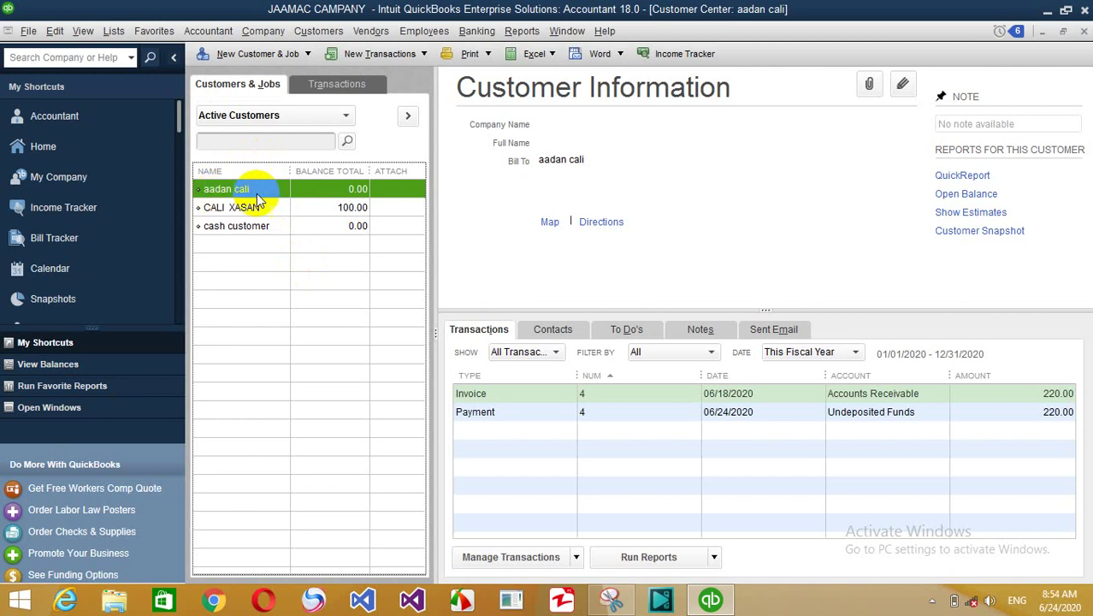
left_click(354, 189)
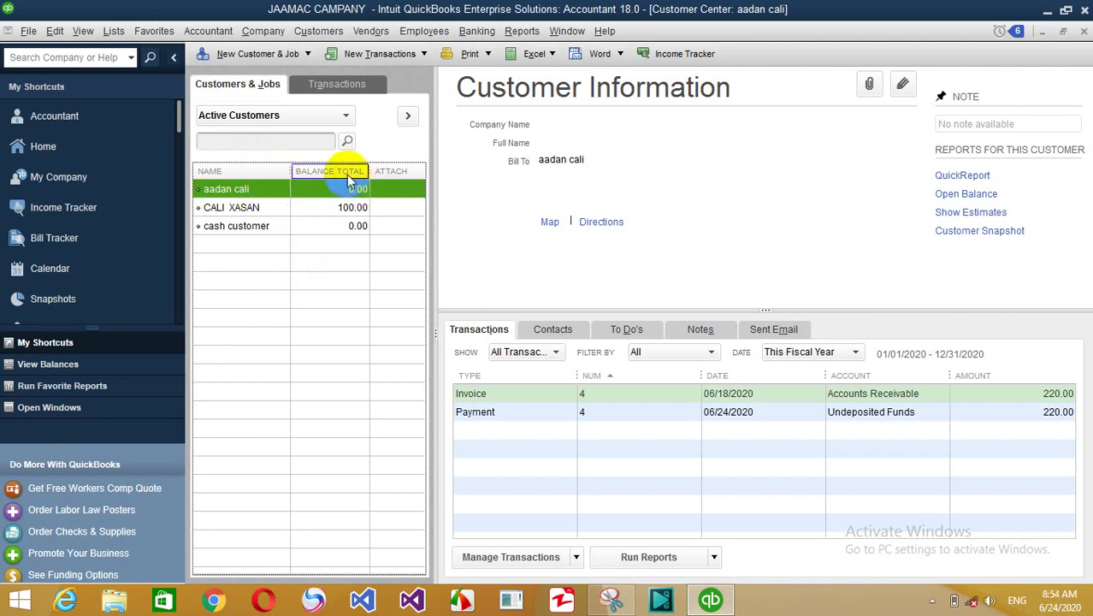
left_click(394, 189)
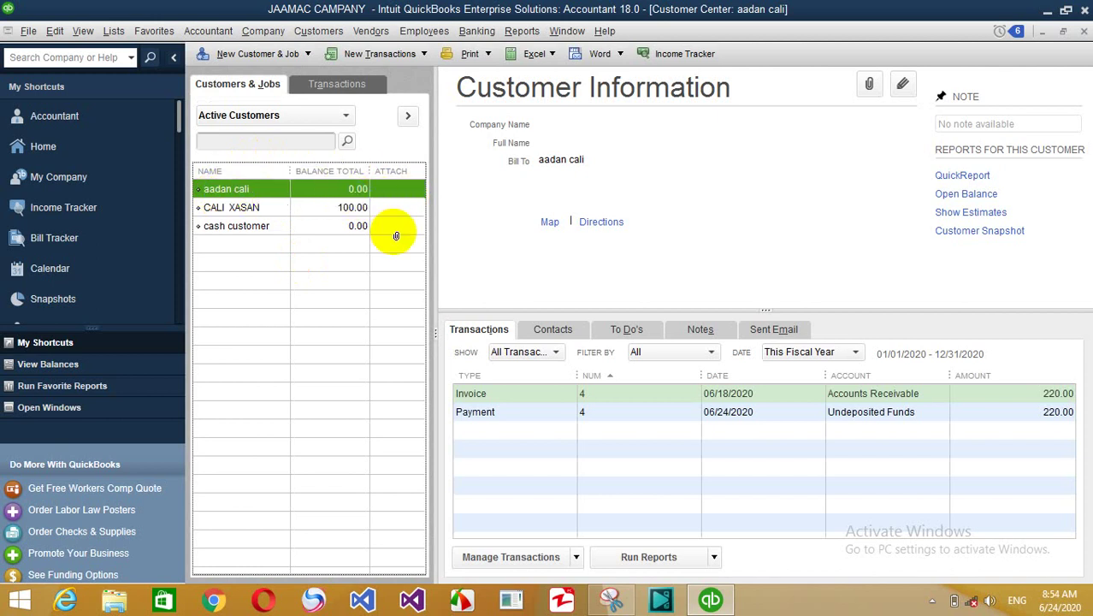
key("Escape")
key("Escape")
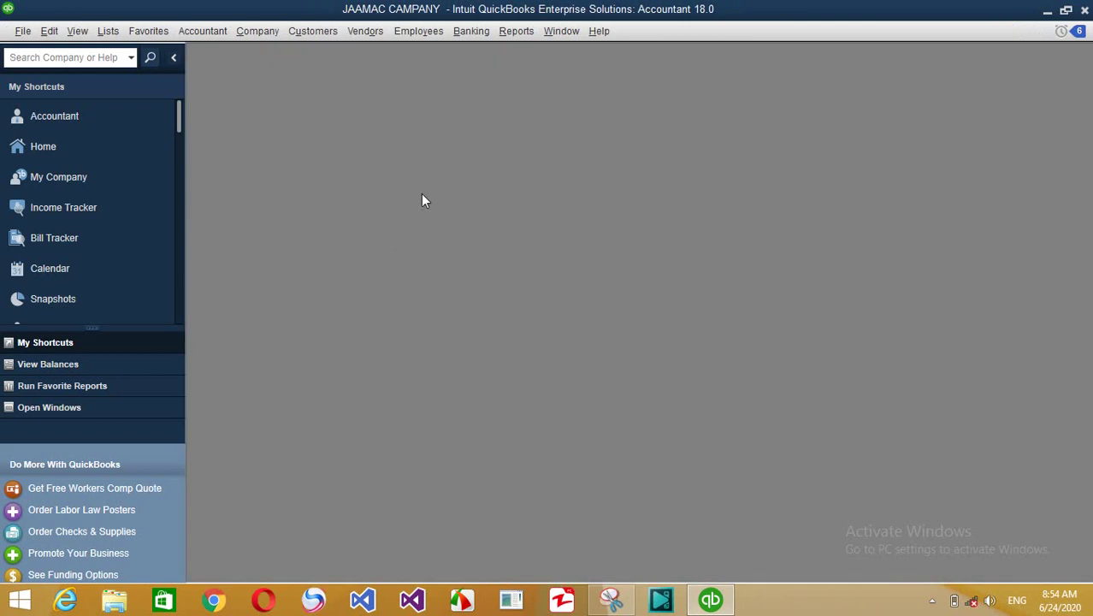
left_click(518, 32)
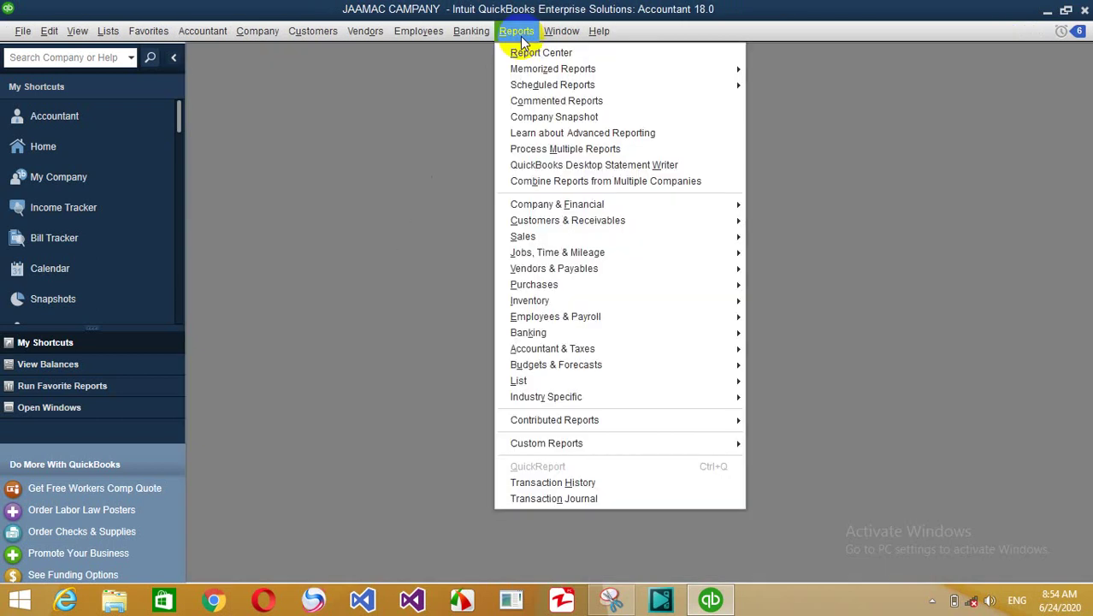
mouse_move(610, 207)
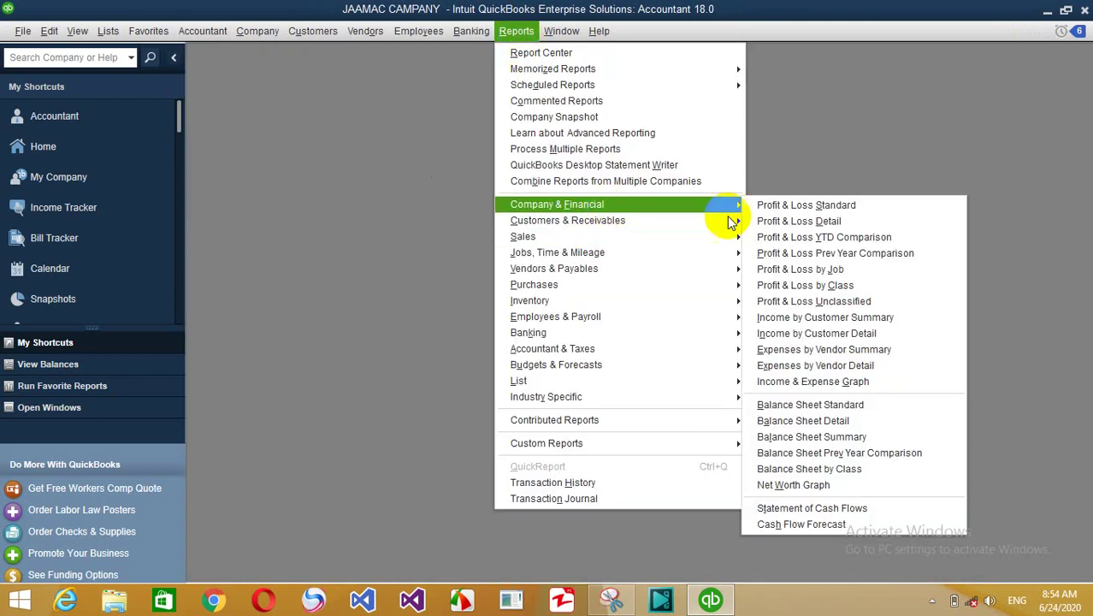
left_click(838, 405)
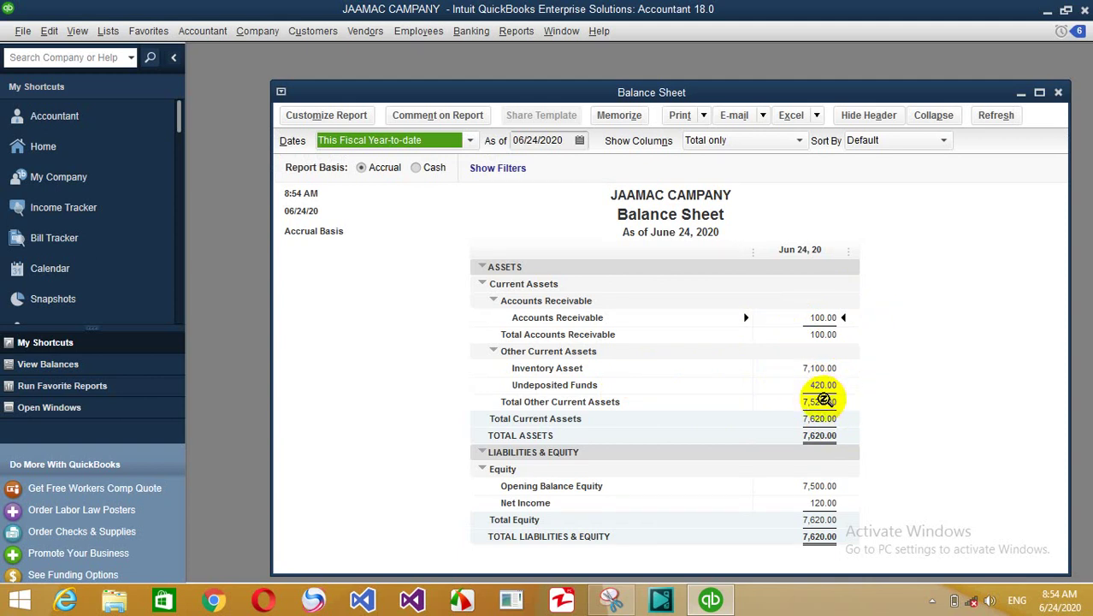
key("Escape")
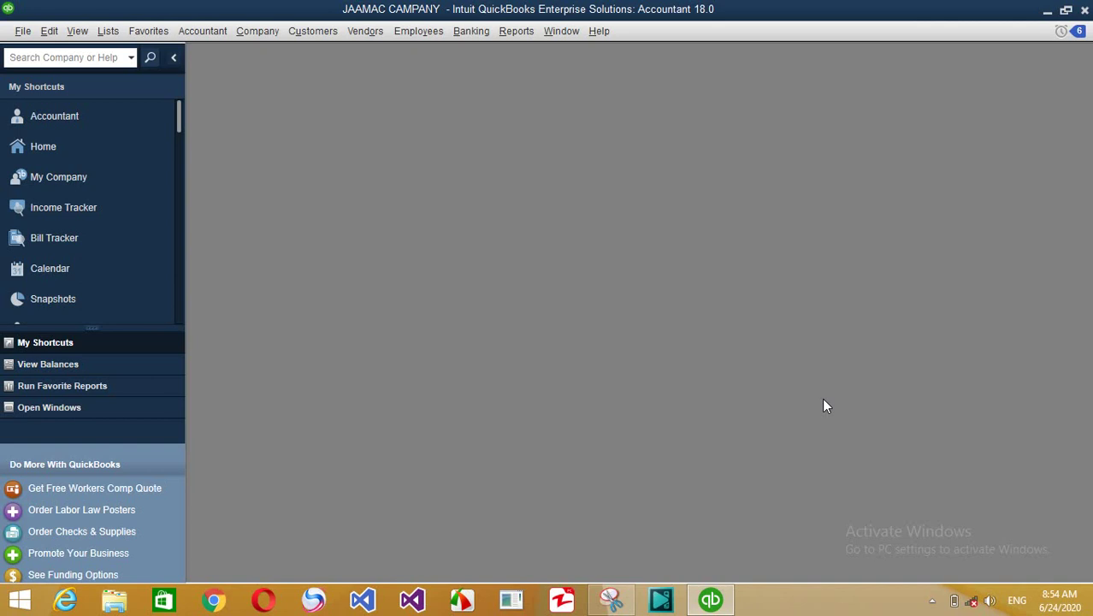